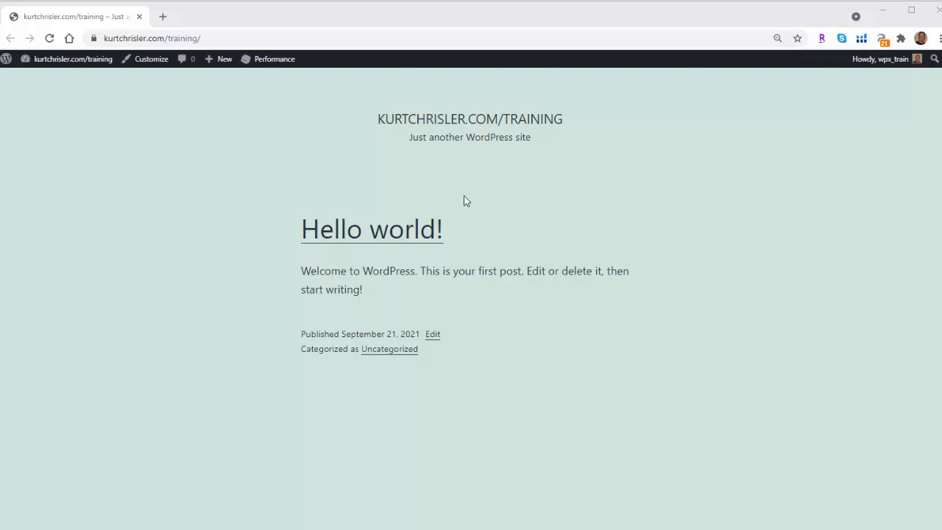
Load the site's wp-admin address to reach the admin dashboard
left_click(62, 22)
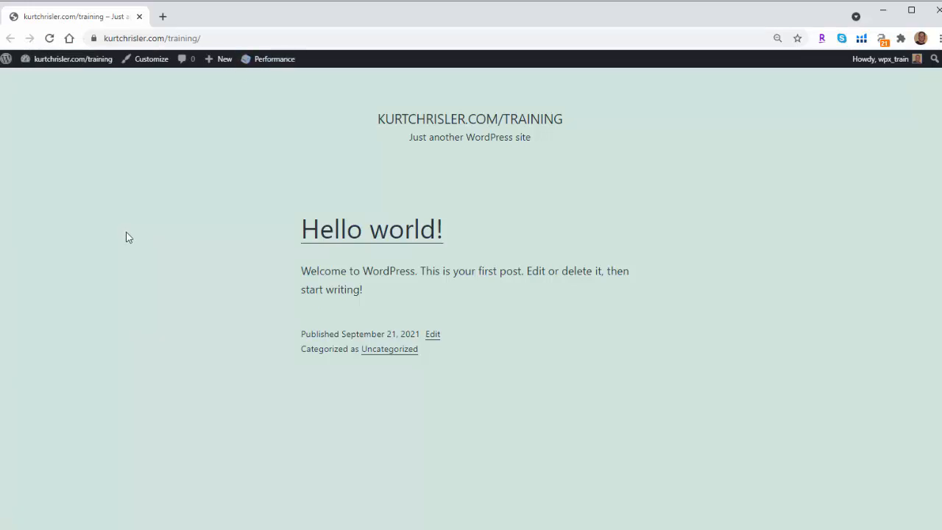
left_click(220, 39)
type("wp-admin")
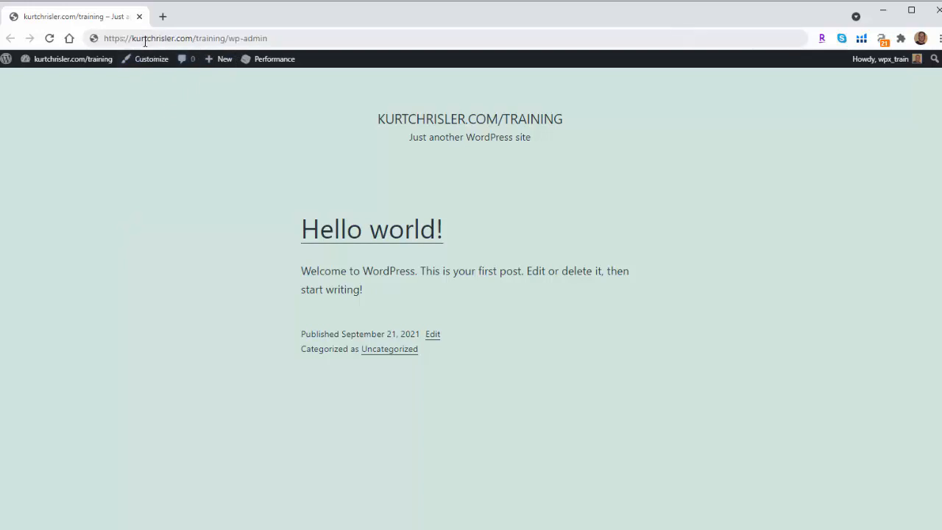
left_click_drag(227, 38, 277, 38)
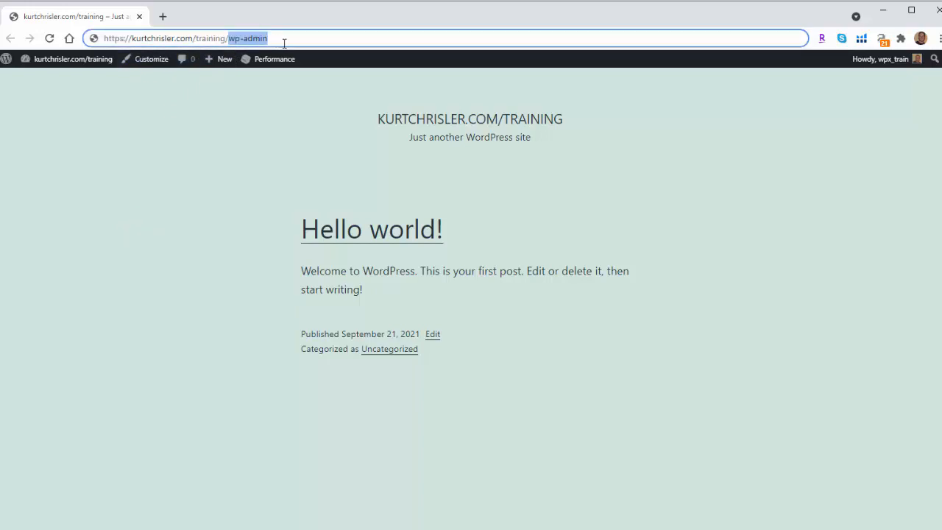
key("Return")
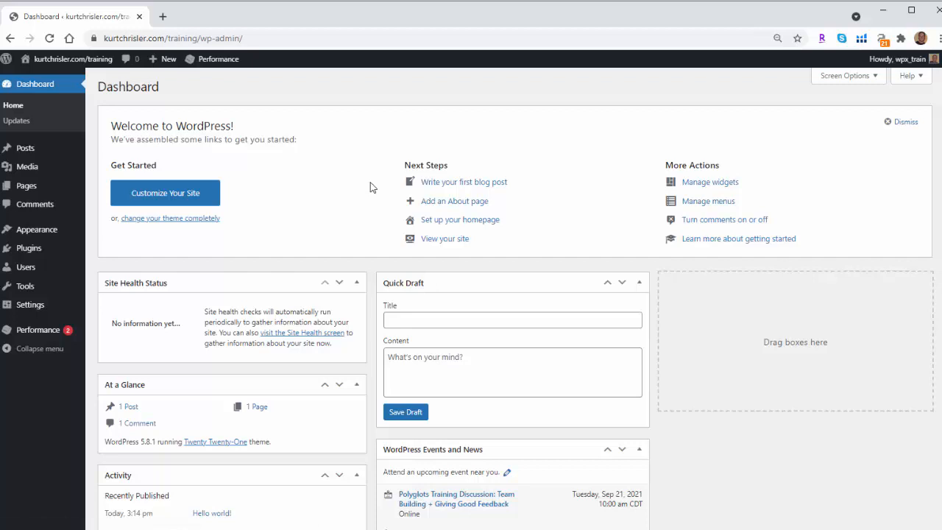
mouse_move(31, 305)
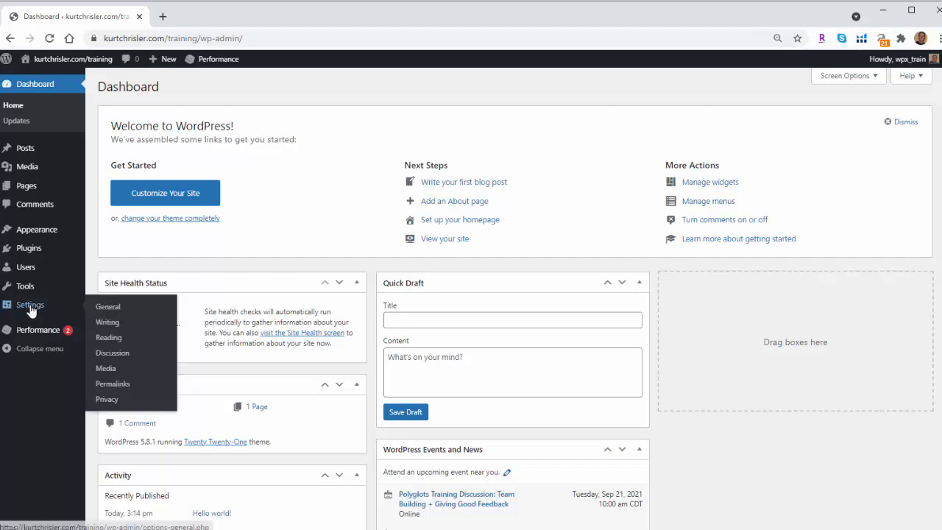
In General Settings, replace the Site Title with 'WordPress Training and Tips' and save
left_click(108, 307)
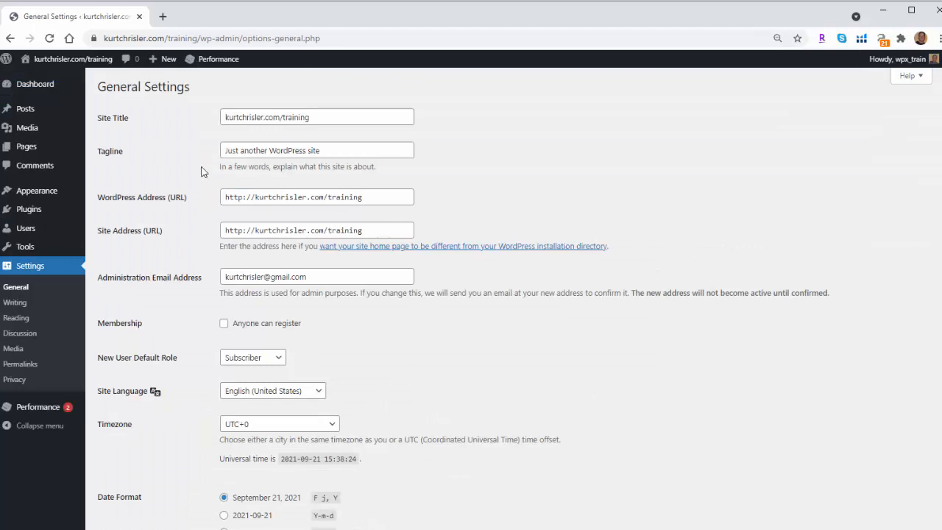
left_click_drag(98, 120, 128, 122)
left_click_drag(222, 118, 330, 115)
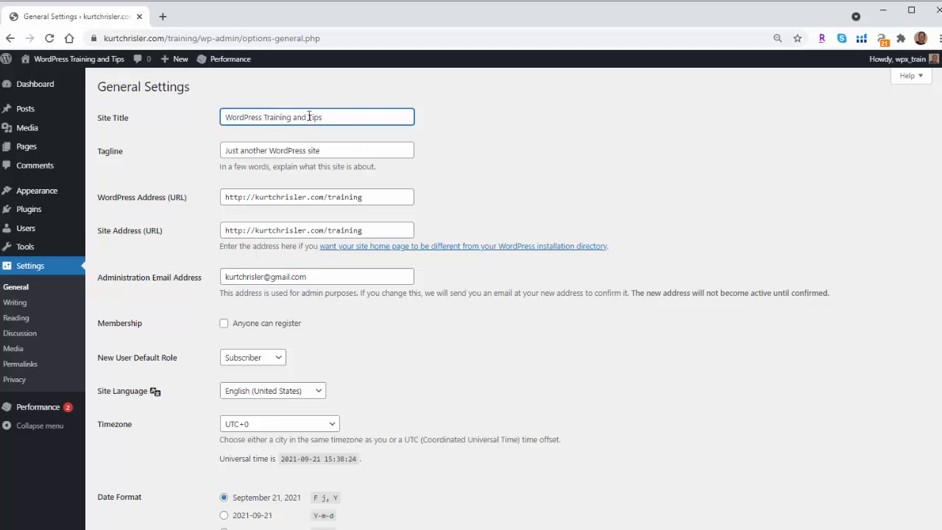
scroll(183, 357, "down", 5)
scroll(184, 358, "down", 3)
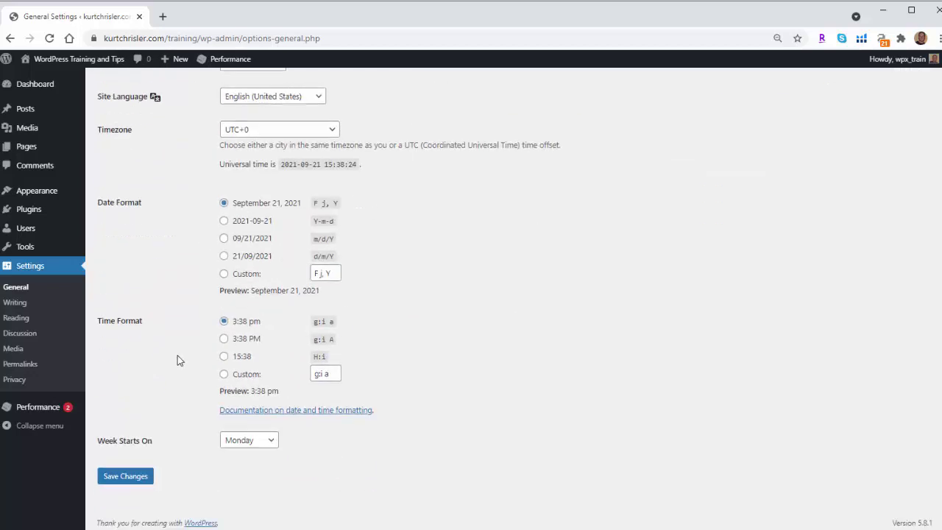
left_click(127, 476)
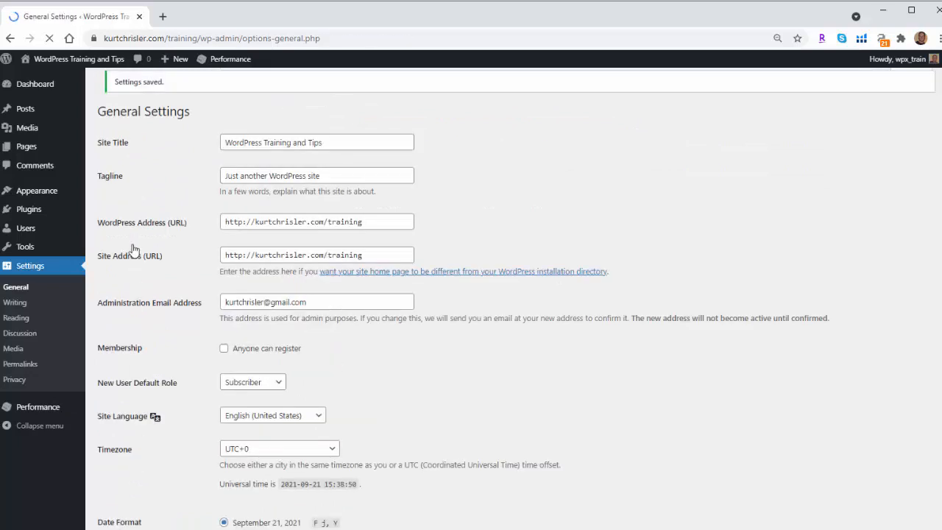
View the front page in a new tab with the new title and old tagline, then return to settings
right_click(61, 66)
left_click(96, 87)
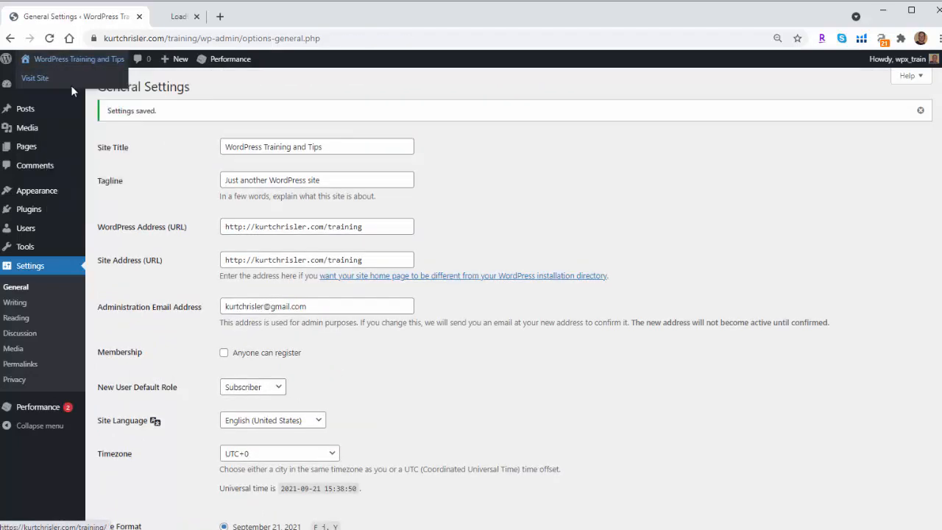
left_click(223, 16)
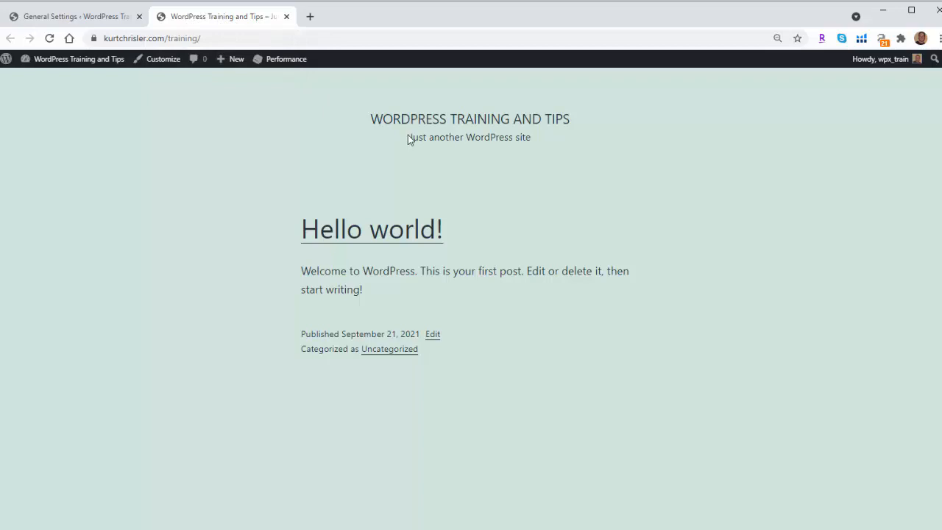
left_click_drag(408, 137, 534, 140)
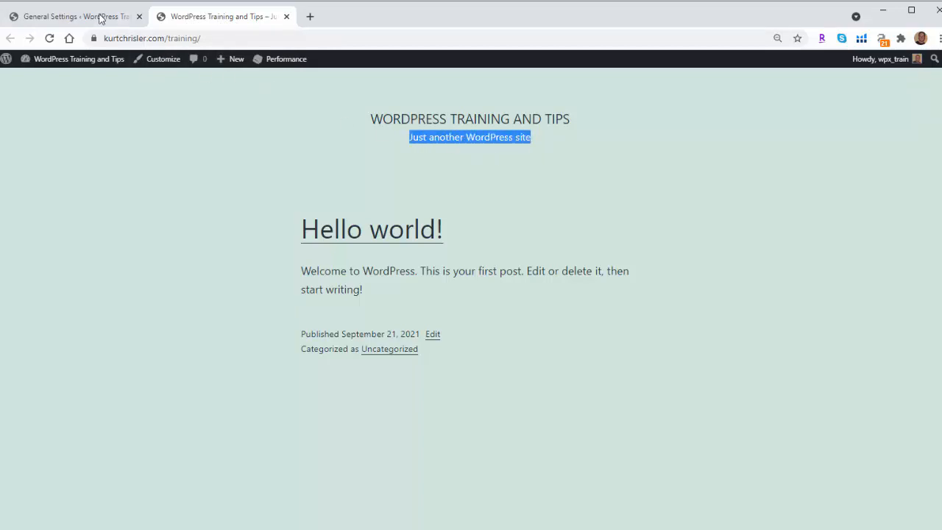
left_click(76, 16)
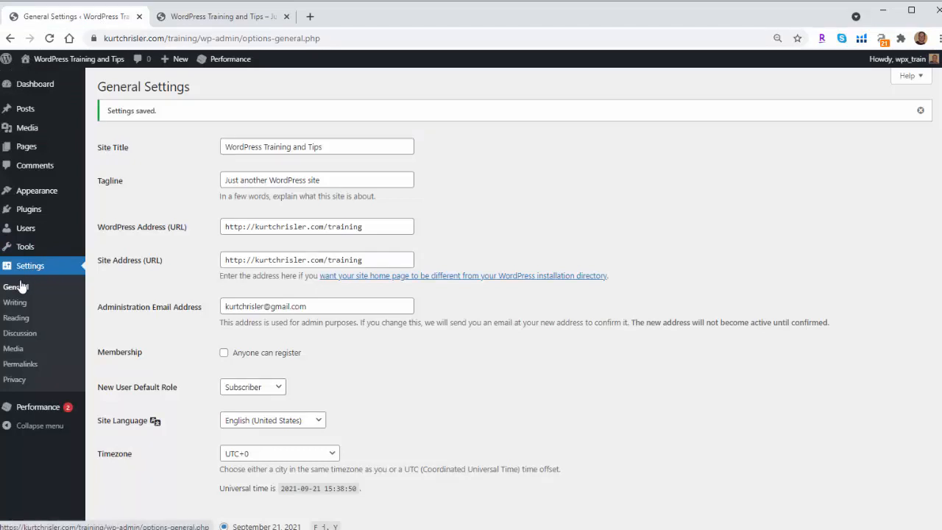
Replace the Tagline with 'Get The Most Out of WordPress' and save the settings
left_click_drag(100, 180, 121, 184)
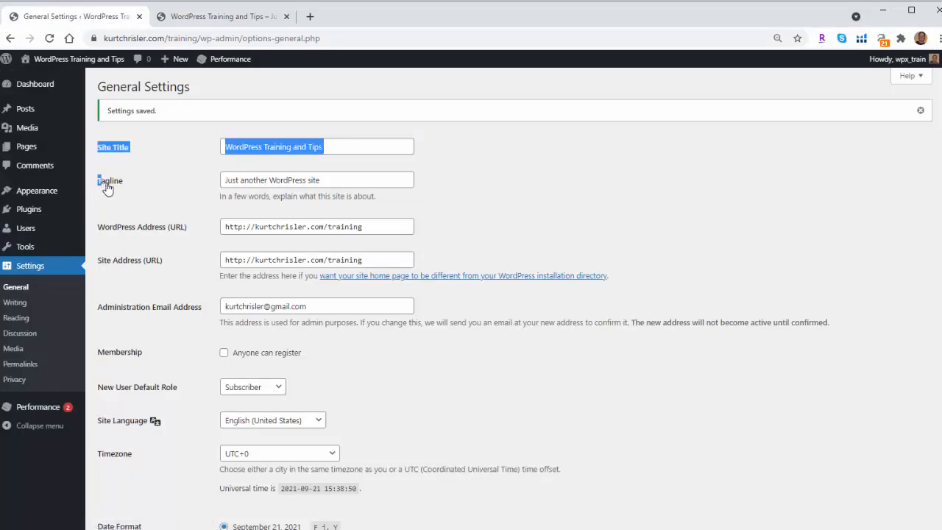
left_click(115, 184)
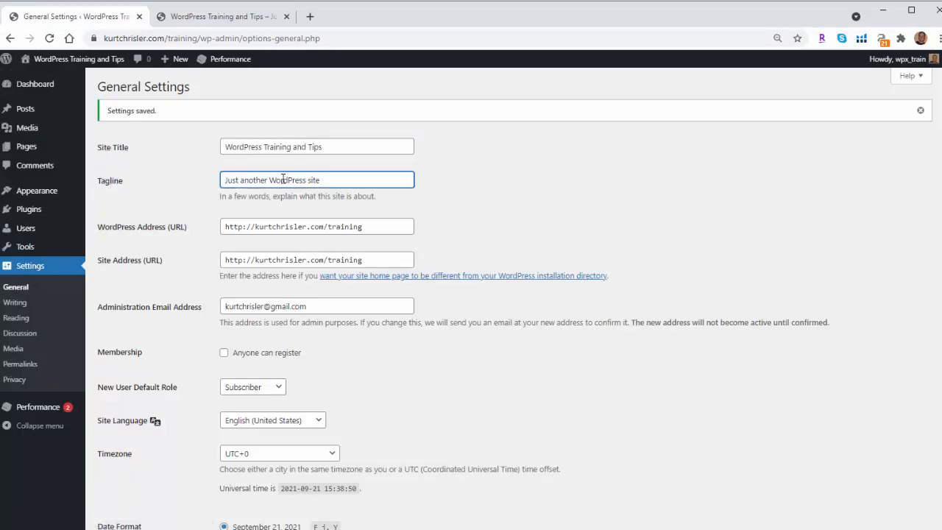
left_click_drag(332, 181, 215, 192)
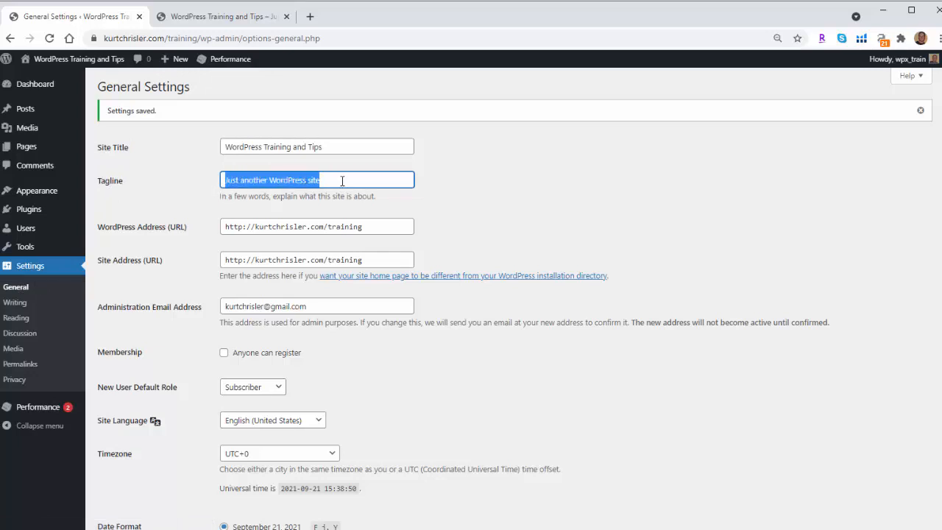
type("Get The Most Out of WordPress")
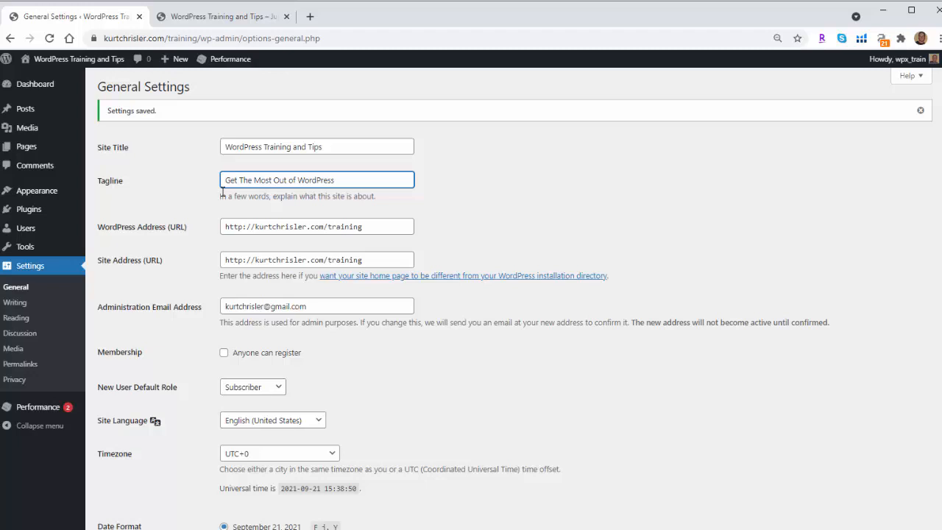
scroll(309, 228, "down", 5)
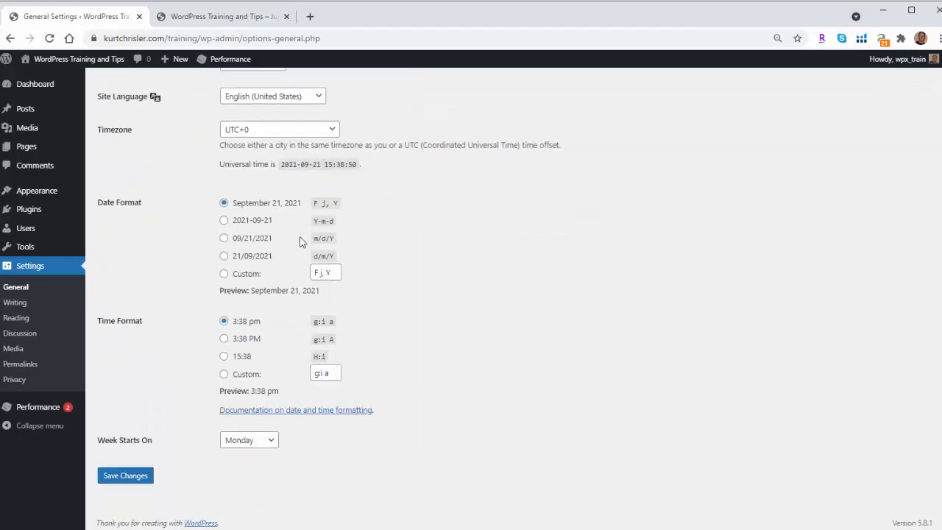
left_click(114, 478)
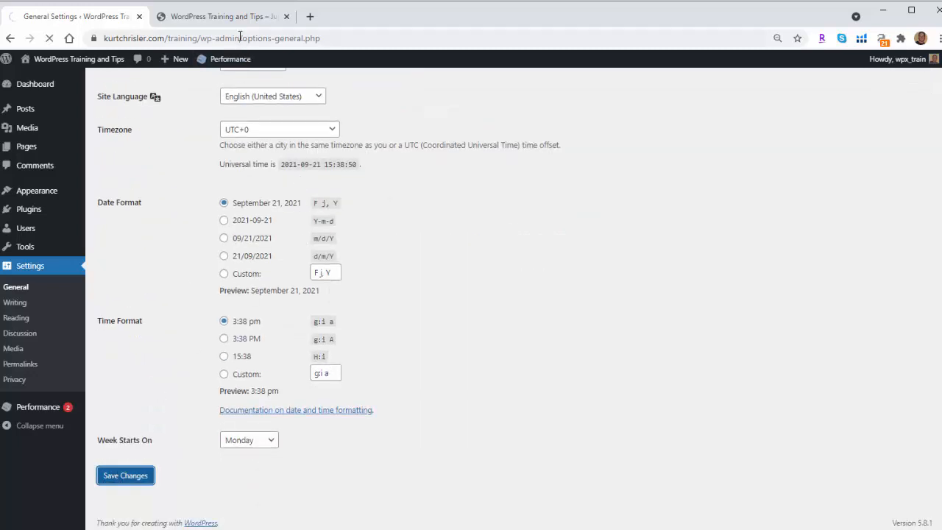
left_click(221, 16)
Reload the front page to confirm the new tagline, then return to General Settings
left_click(50, 38)
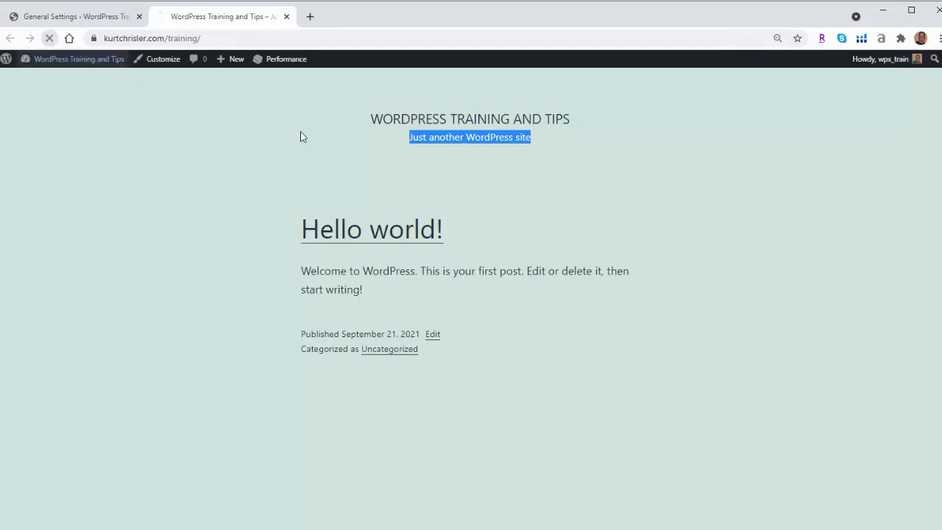
left_click_drag(401, 138, 538, 138)
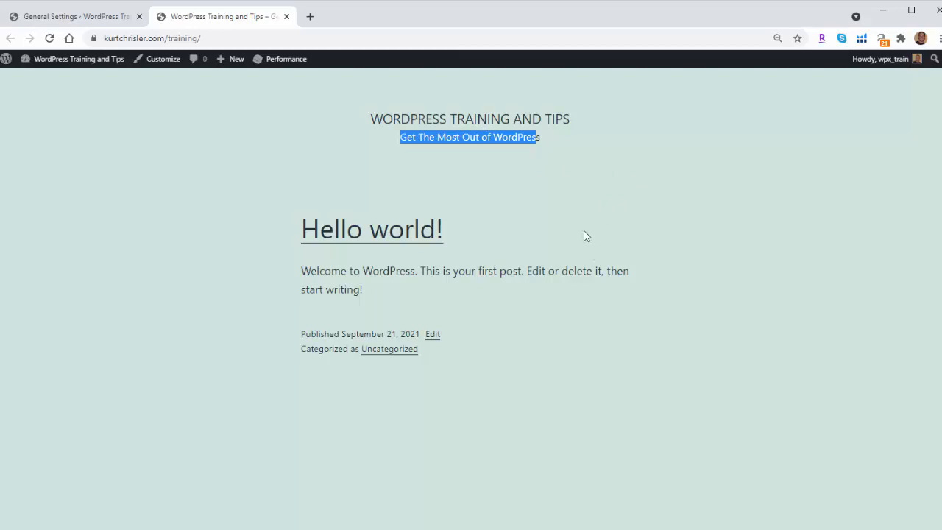
left_click(100, 20)
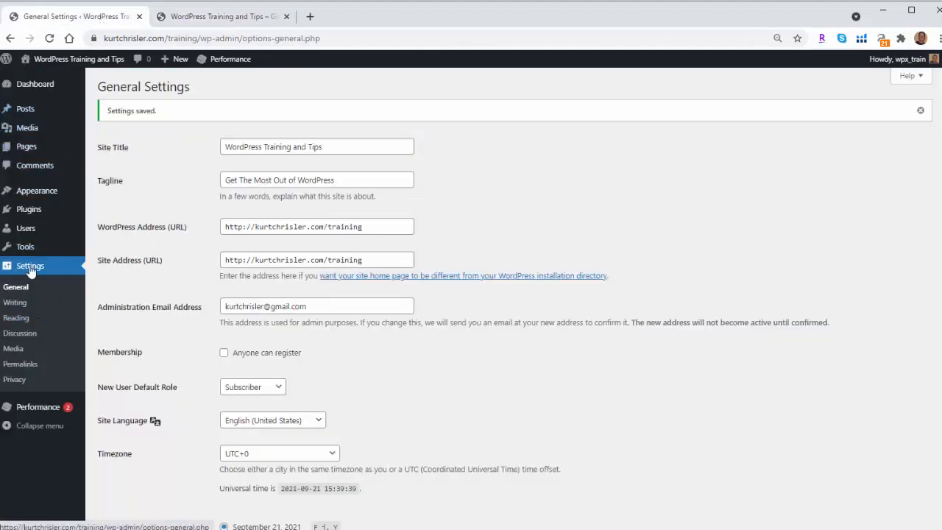